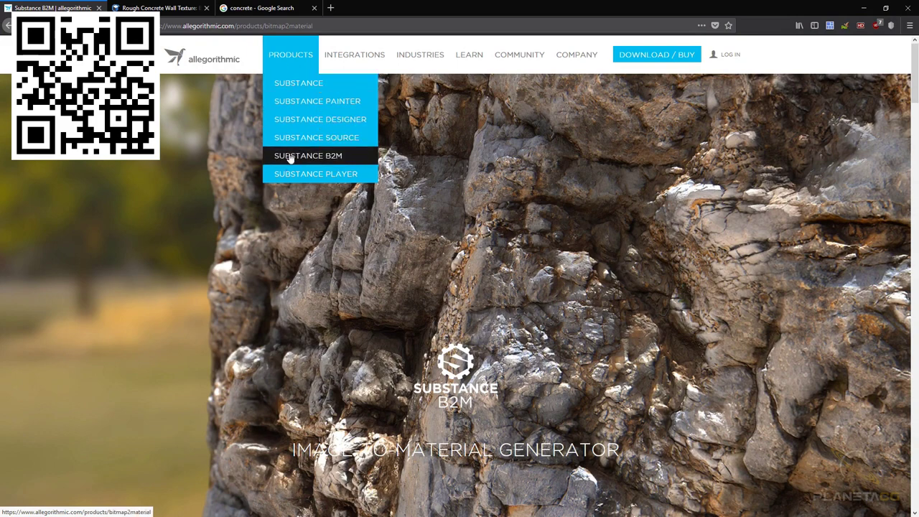
# Scroll to the Substance B2M page's six output maps, then return to the 'concrete' image results.
pyautogui.click(341, 163)
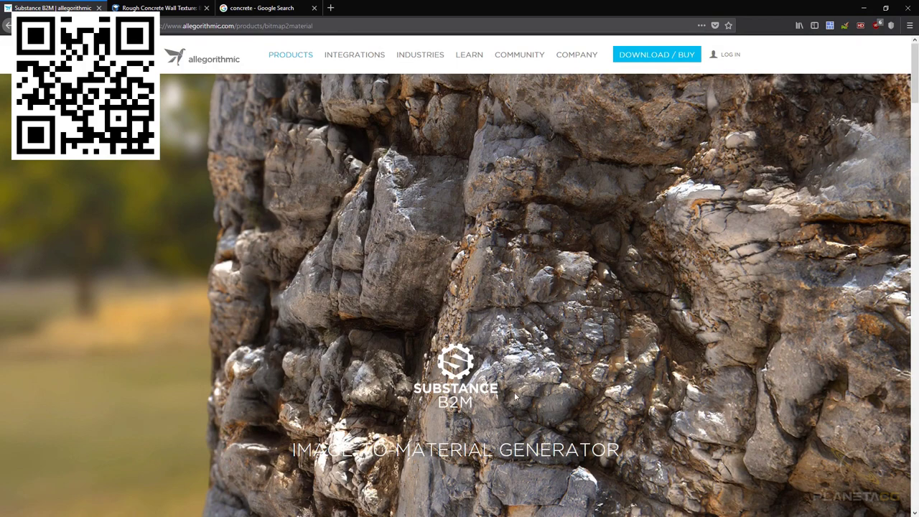
pyautogui.scroll(-5, 511, 404)
pyautogui.scroll(-5, 514, 391)
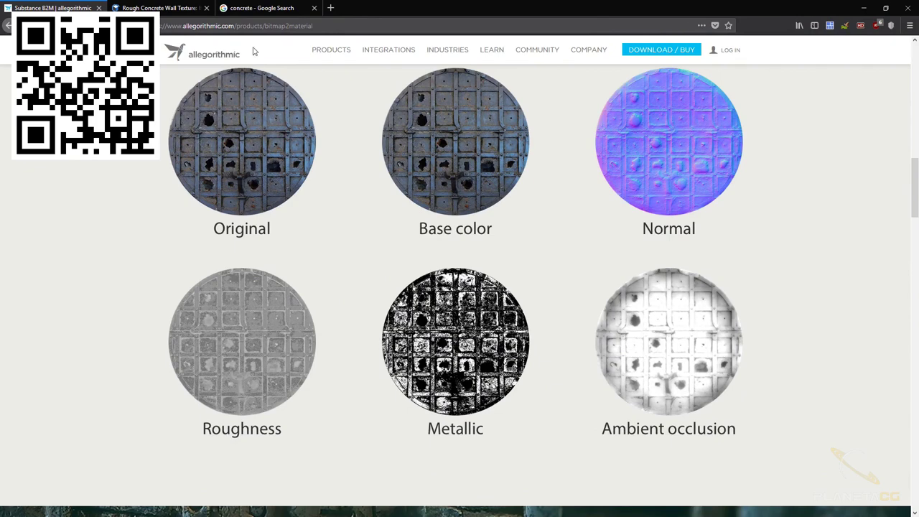
pyautogui.click(256, 9)
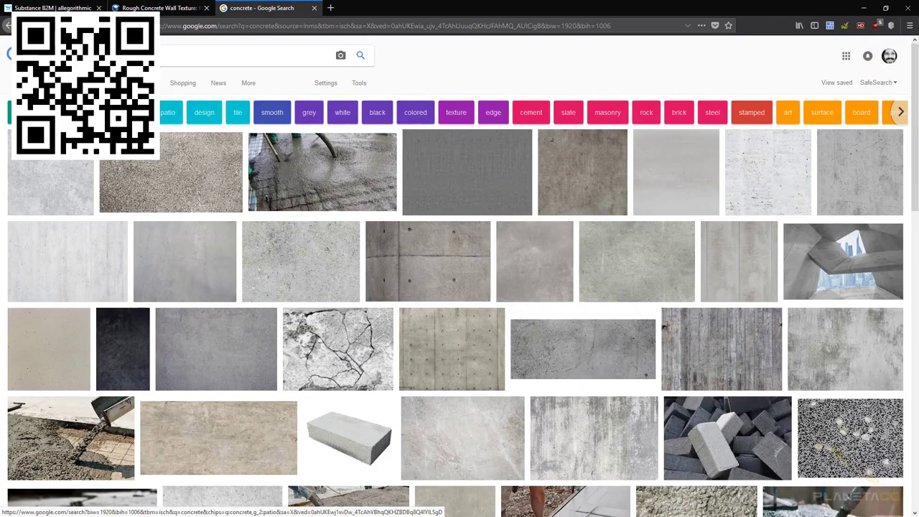
# Look at the Rough Concrete Wall Texture page, then go back to the Substance B2M output maps.
pyautogui.click(147, 8)
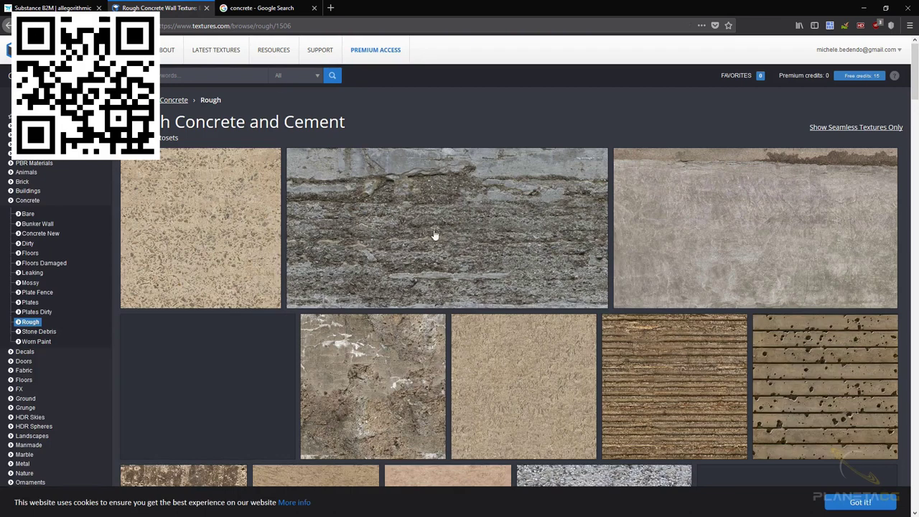
pyautogui.moveTo(446, 227)
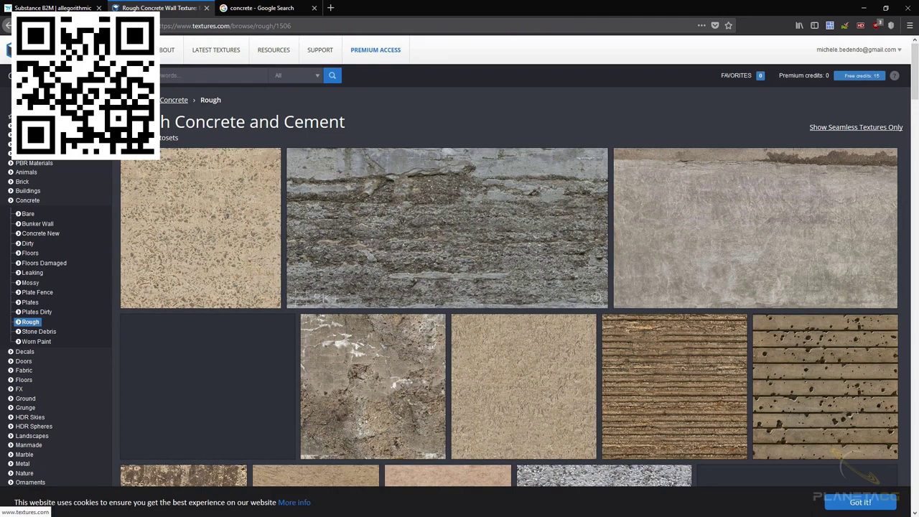
pyautogui.click(66, 8)
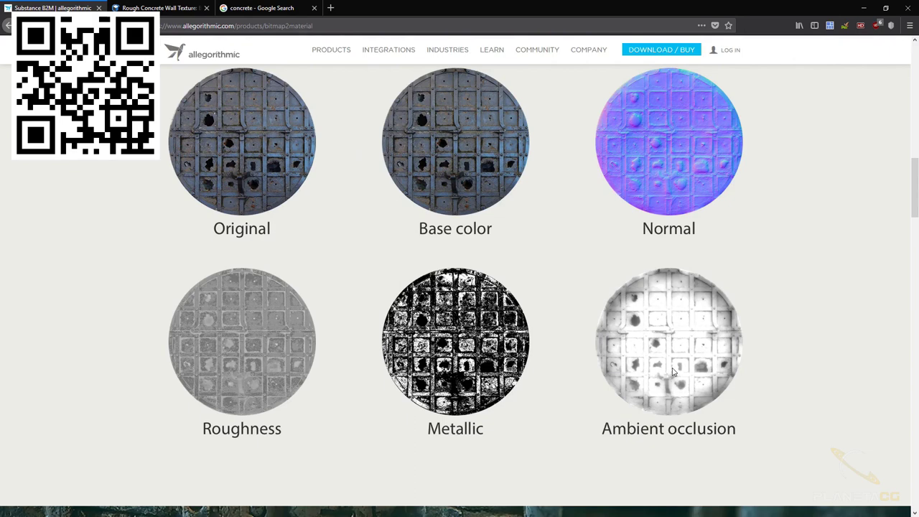
# Scroll the Substance B2M page up slightly before moving to Bitmap2Material.
pyautogui.scroll(1, 673, 371)
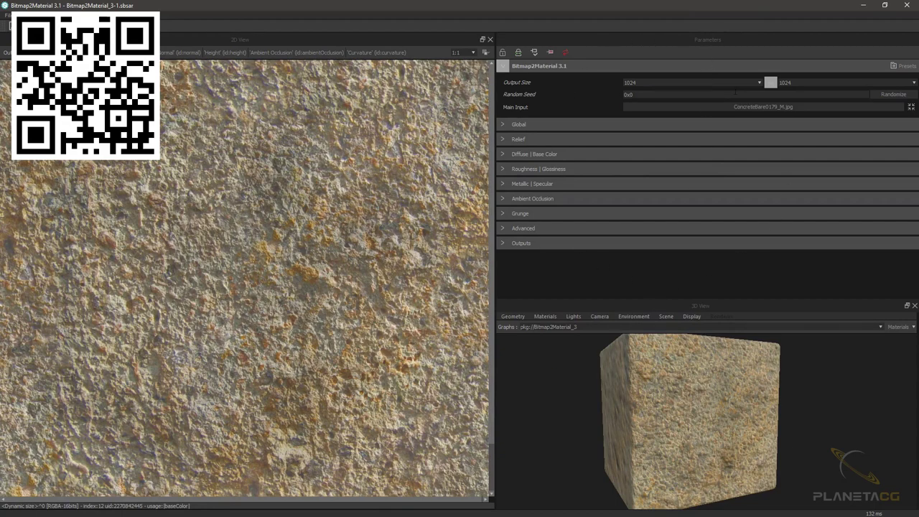
pyautogui.click(503, 126)
pyautogui.click(503, 125)
pyautogui.click(156, 53)
pyautogui.click(176, 53)
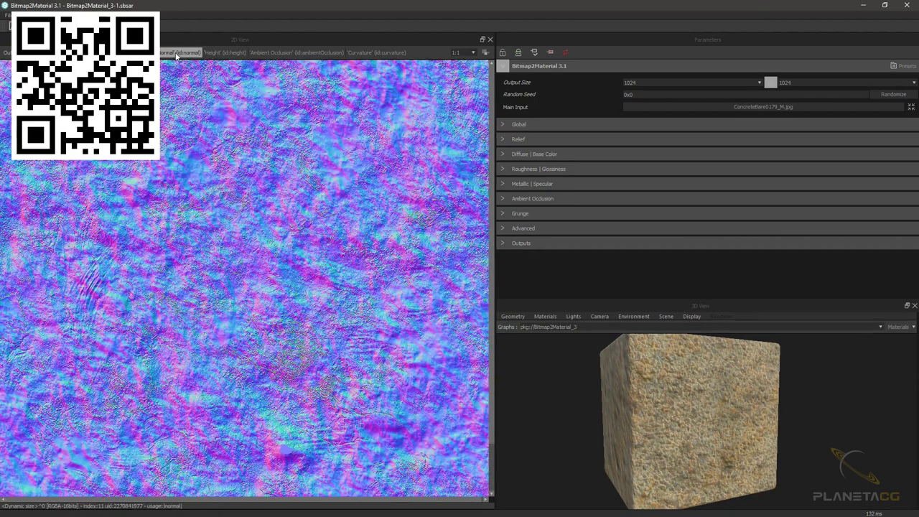
pyautogui.click(224, 53)
pyautogui.click(269, 53)
pyautogui.click(391, 53)
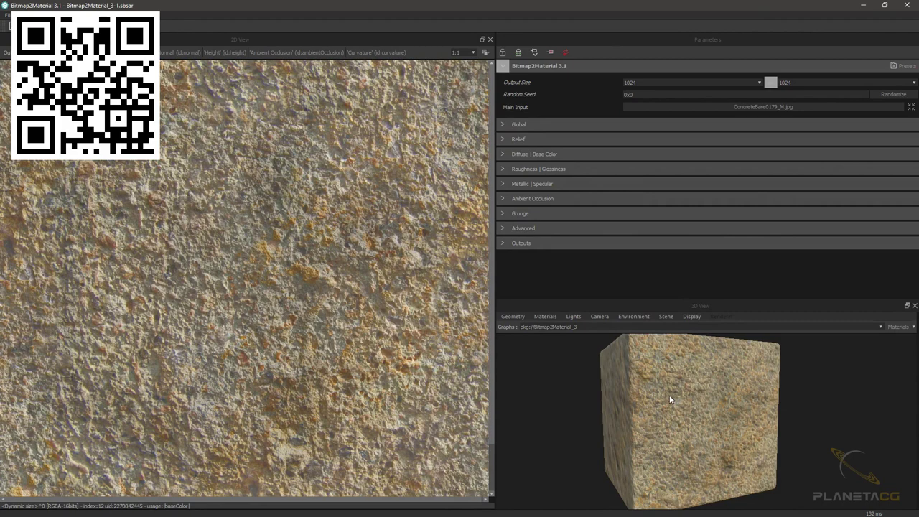
pyautogui.moveTo(669, 394)
pyautogui.keyDown('shift'); pyautogui.mouseDown()
pyautogui.moveTo(689, 402)
pyautogui.moveTo(670, 405)
pyautogui.mouseUp(); pyautogui.keyUp('shift')
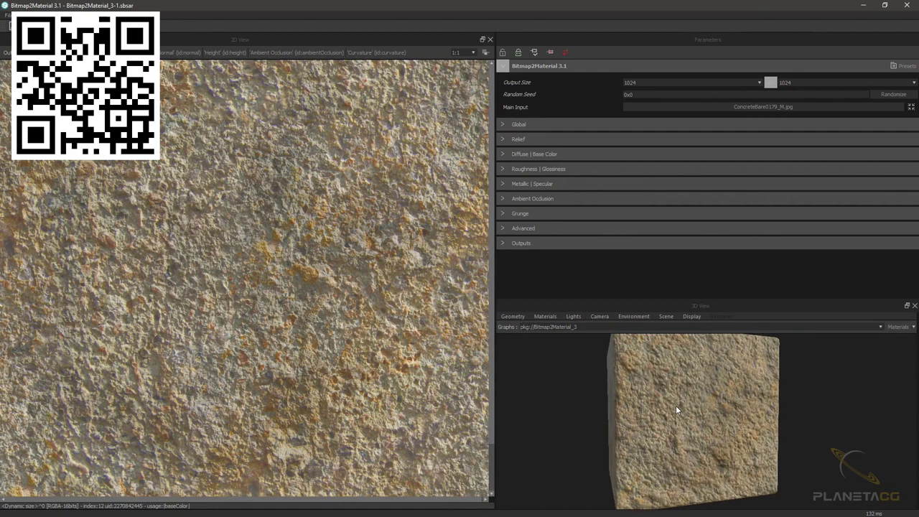
# Apply the OrientalTiles preset, turn the cube to face front, and bring up Export as Bitmap(s).
pyautogui.click(902, 66)
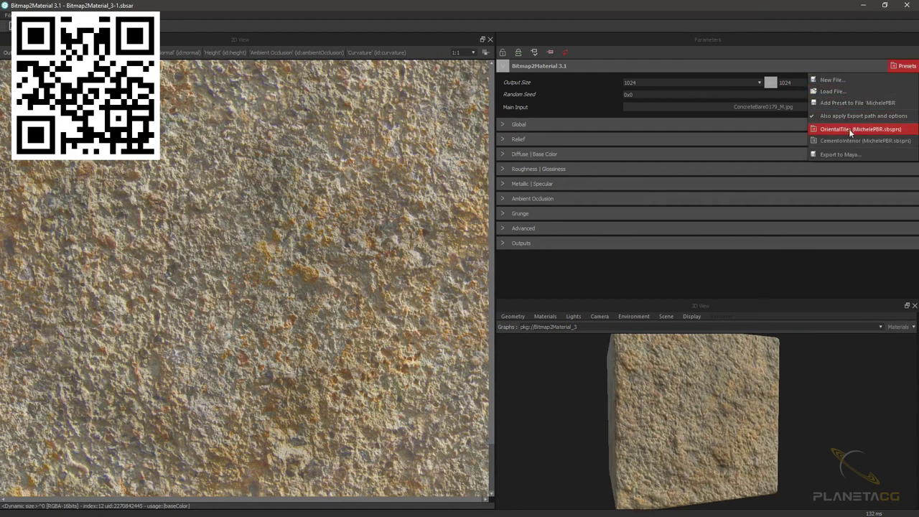
pyautogui.click(850, 130)
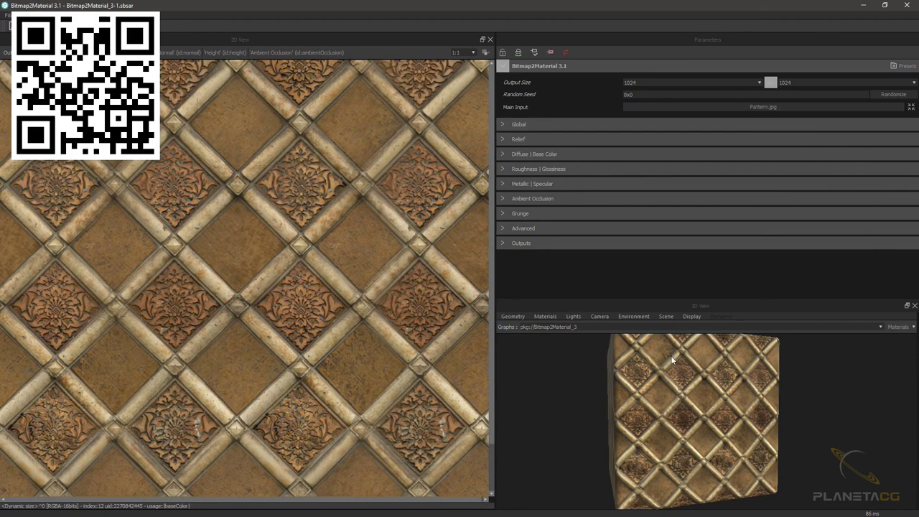
pyautogui.moveTo(663, 364)
pyautogui.mouseDown()
pyautogui.moveTo(675, 377)
pyautogui.moveTo(669, 361)
pyautogui.mouseUp()
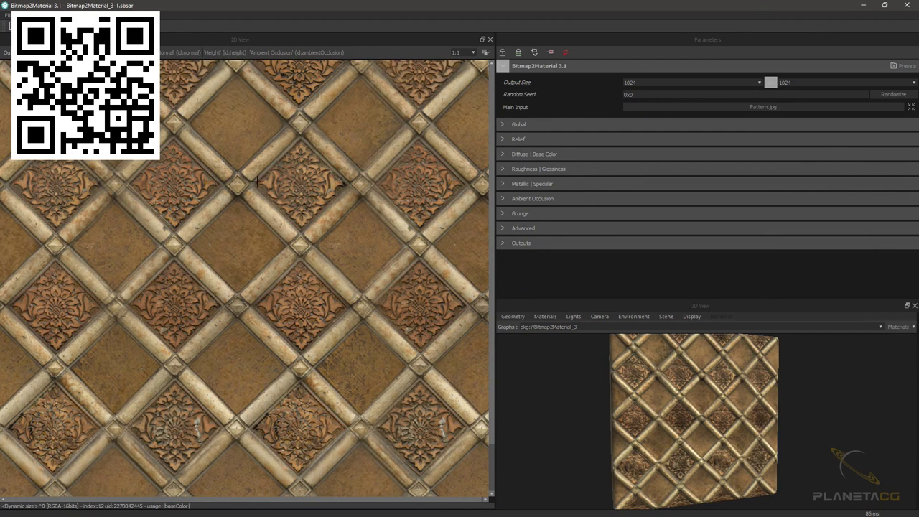
pyautogui.hotkey('ctrl', 'e')
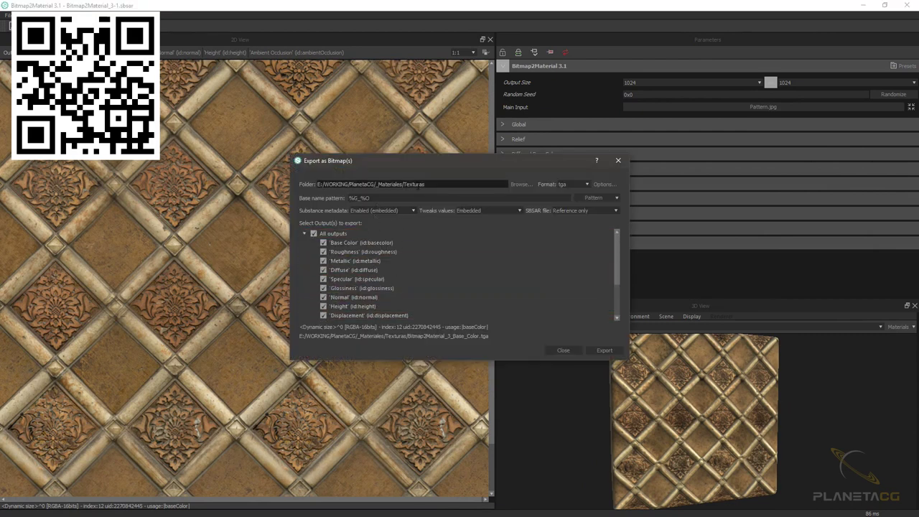
# Select the %G_%O base name pattern to check it, then close the Export as Bitmap(s) window.
pyautogui.click(389, 198)
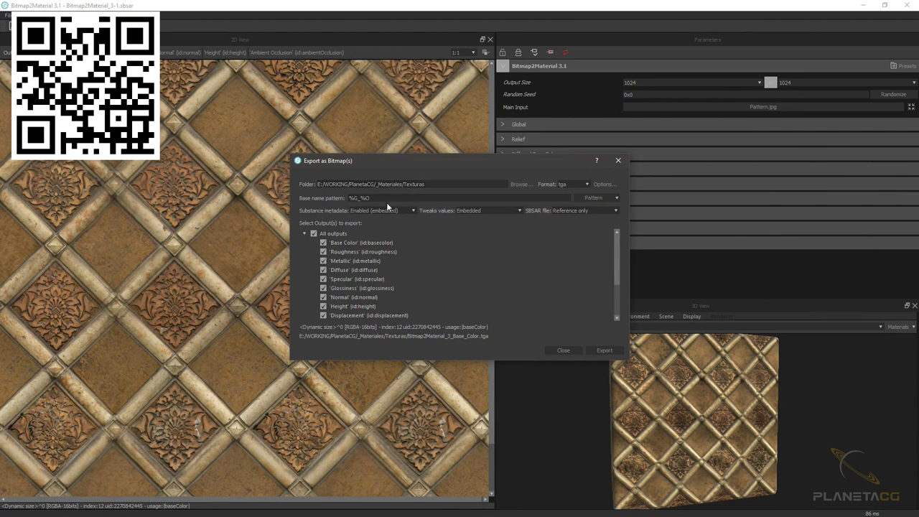
pyautogui.moveTo(389, 200); pyautogui.dragTo(334, 196)
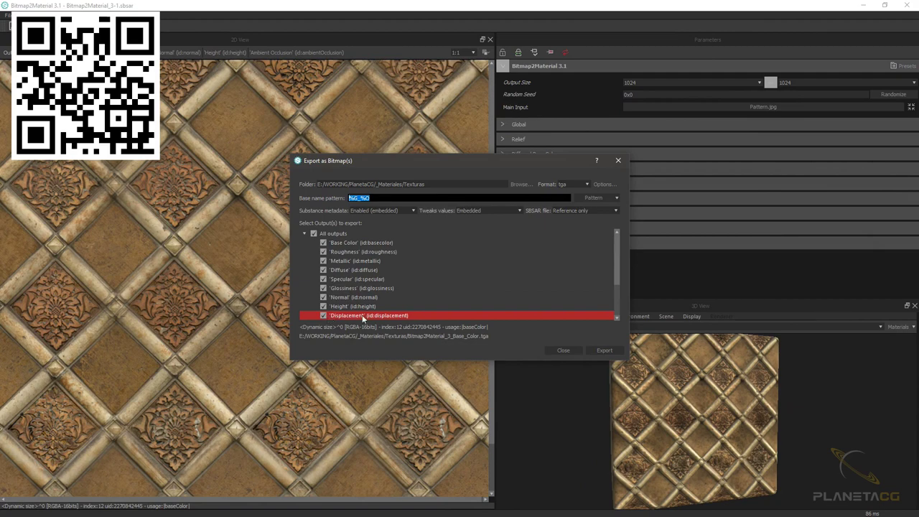
pyautogui.click(558, 351)
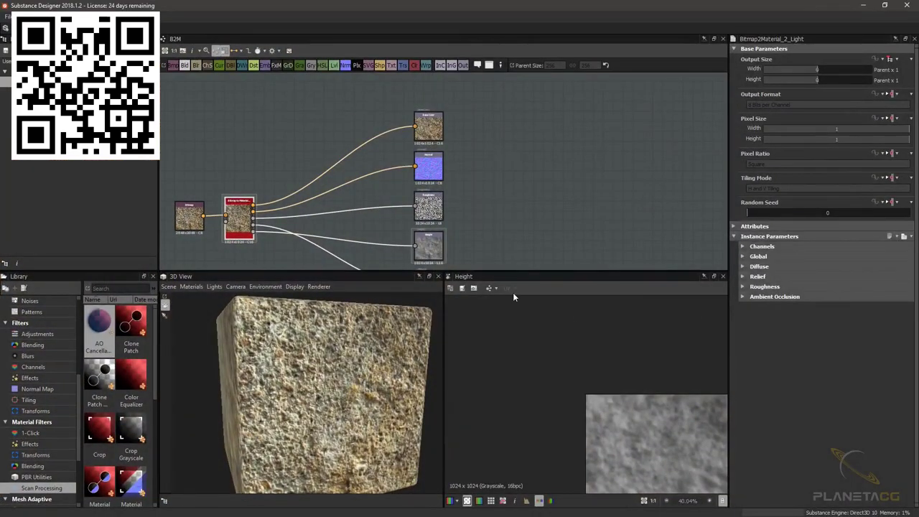
pyautogui.moveTo(474, 235)
pyautogui.mouseDown(button='middle')
pyautogui.moveTo(500, 209)
pyautogui.moveTo(539, 194)
pyautogui.moveTo(575, 196)
pyautogui.mouseUp(button='middle')
pyautogui.scroll(2, 338, 183)
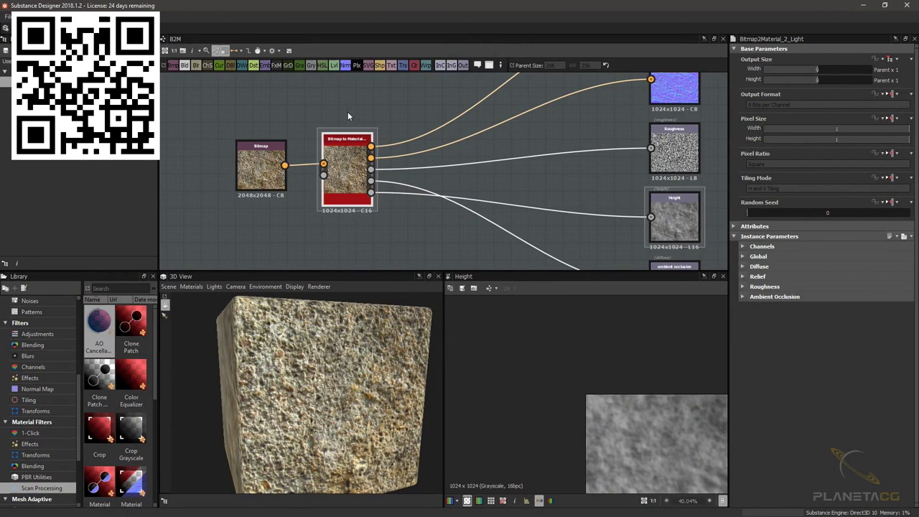
pyautogui.scroll(1, 348, 116)
pyautogui.scroll(1, 347, 116)
pyautogui.moveTo(347, 116); pyautogui.dragTo(356, 112, button='middle')
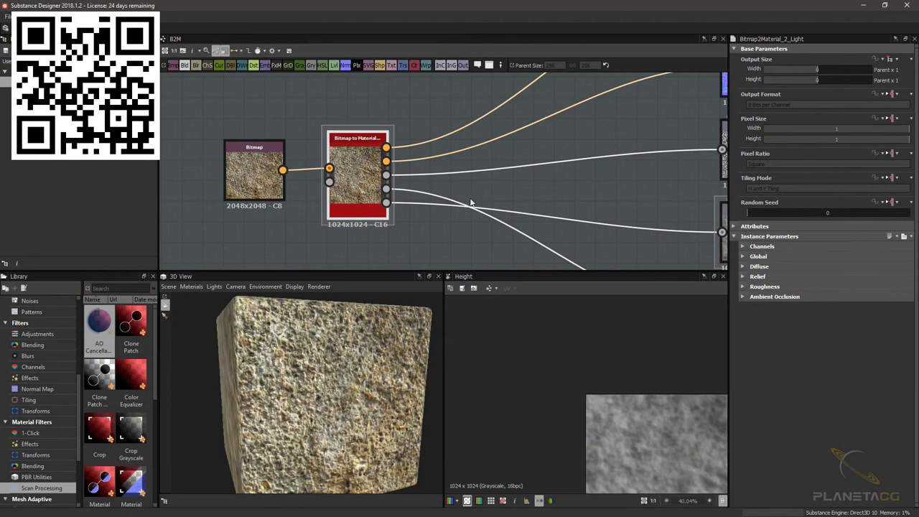
pyautogui.scroll(-2, 449, 176)
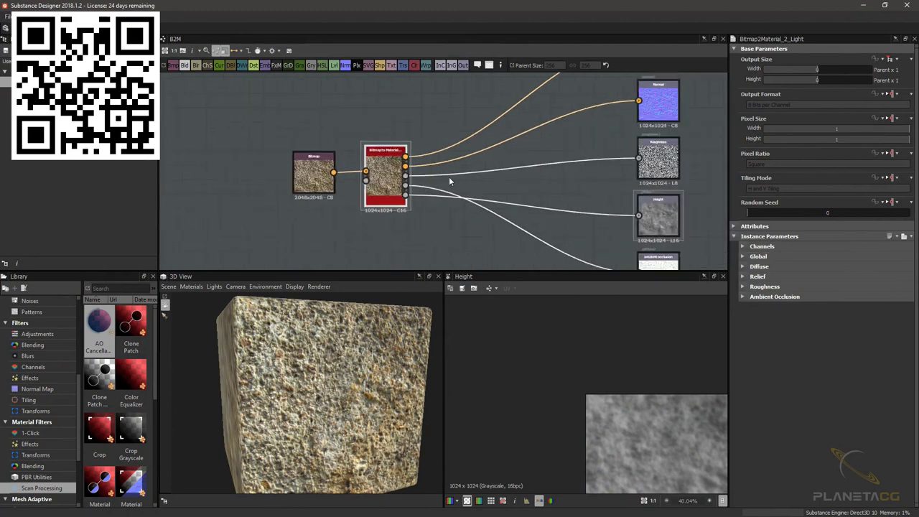
pyautogui.moveTo(545, 170); pyautogui.dragTo(456, 188, button='middle')
pyautogui.scroll(2, 456, 188)
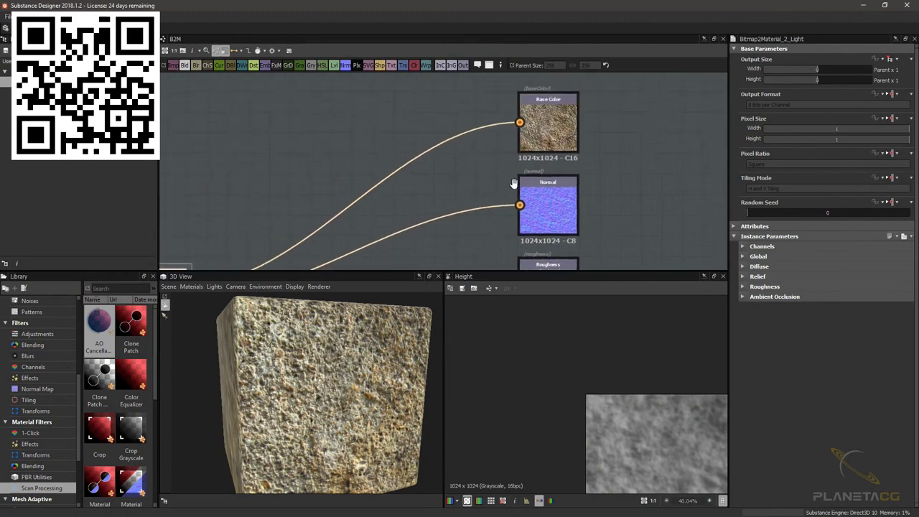
pyautogui.scroll(-3, 615, 151)
pyautogui.scroll(-3, 607, 165)
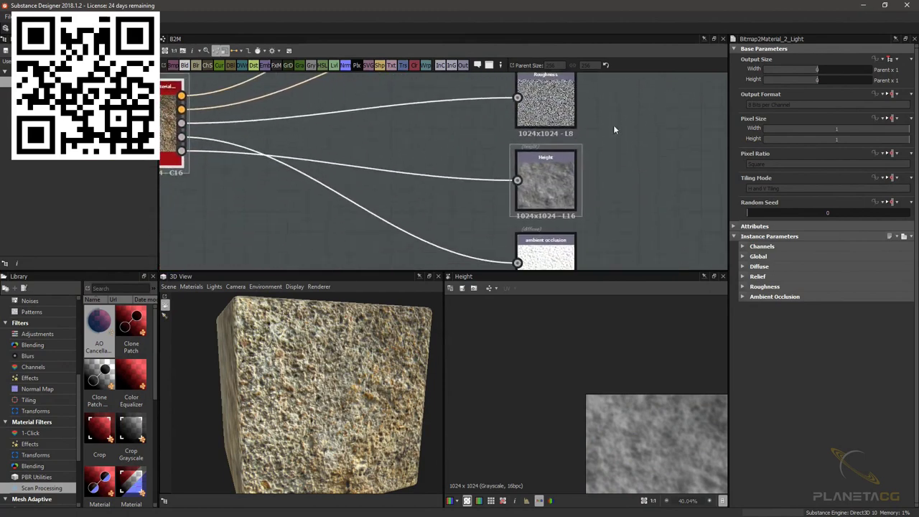
pyautogui.scroll(-3, 611, 134)
pyautogui.scroll(-2, 598, 147)
pyautogui.moveTo(304, 177); pyautogui.dragTo(424, 200, button='middle')
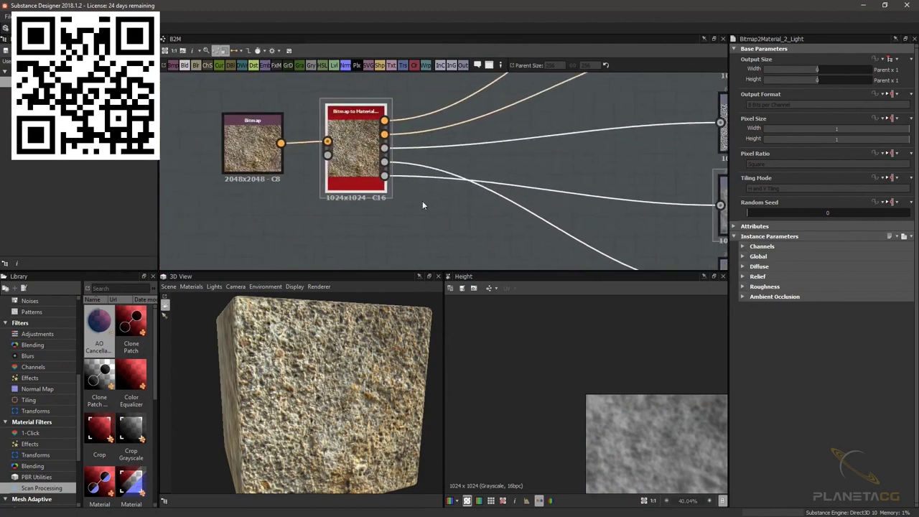
pyautogui.scroll(-2, 424, 201)
pyautogui.scroll(-2, 446, 215)
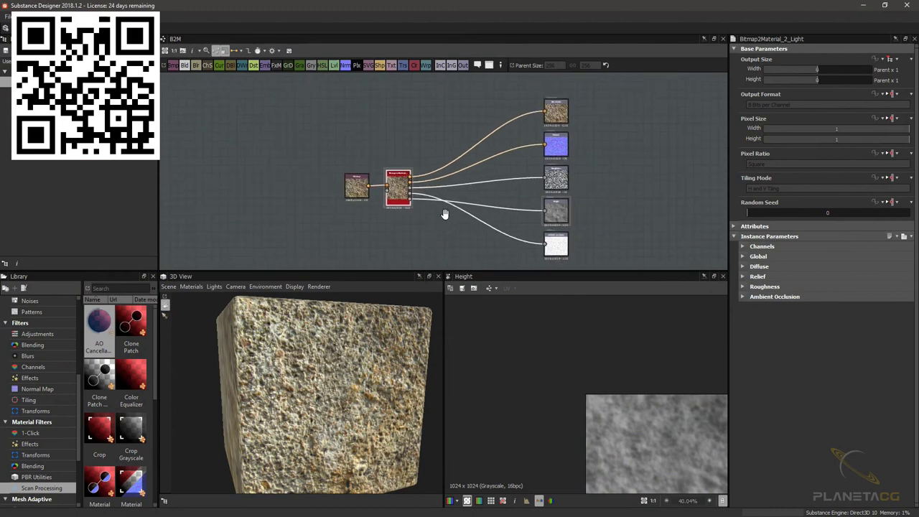
pyautogui.scroll(2, 445, 214)
pyautogui.moveTo(440, 217); pyautogui.dragTo(437, 221, button='middle')
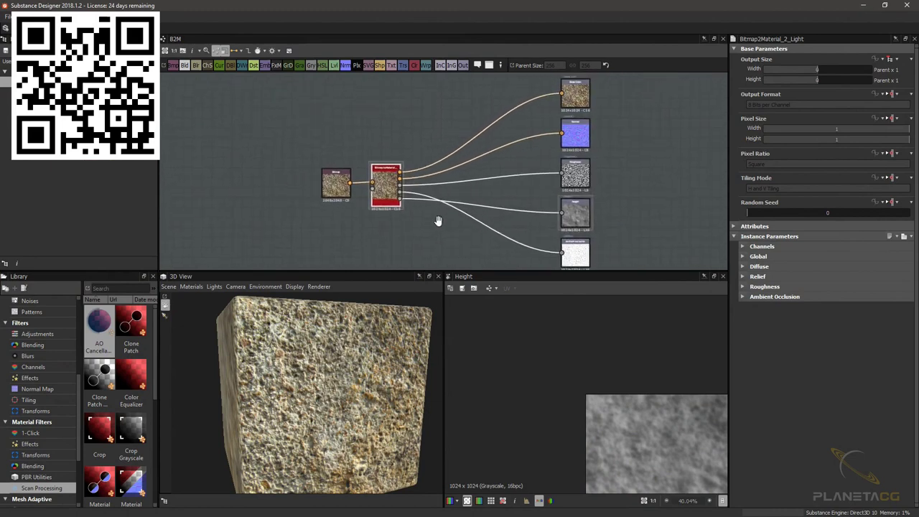